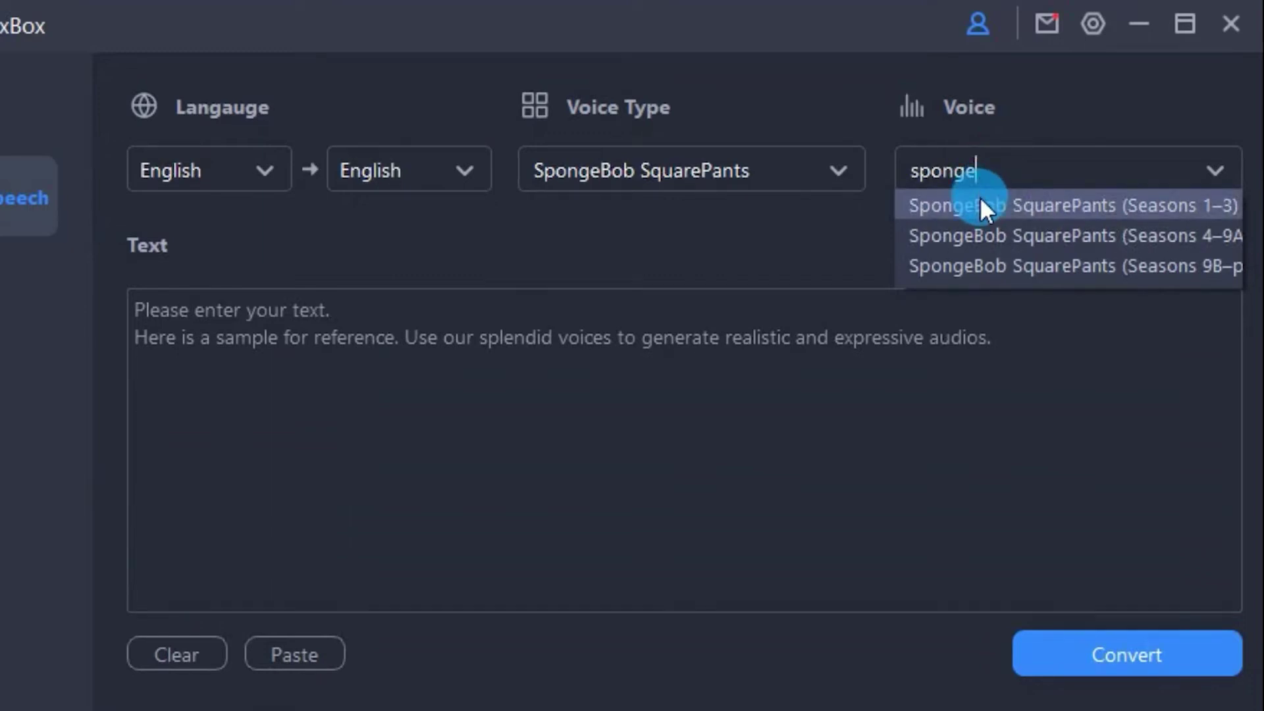
# - Generate and play the line 'Patrick, let's go catch jellyfish' with the Seasons 1–3 SpongeBob voice
pyautogui.click(980, 204)
pyautogui.write("Patrick, let's go catch jellyfish")
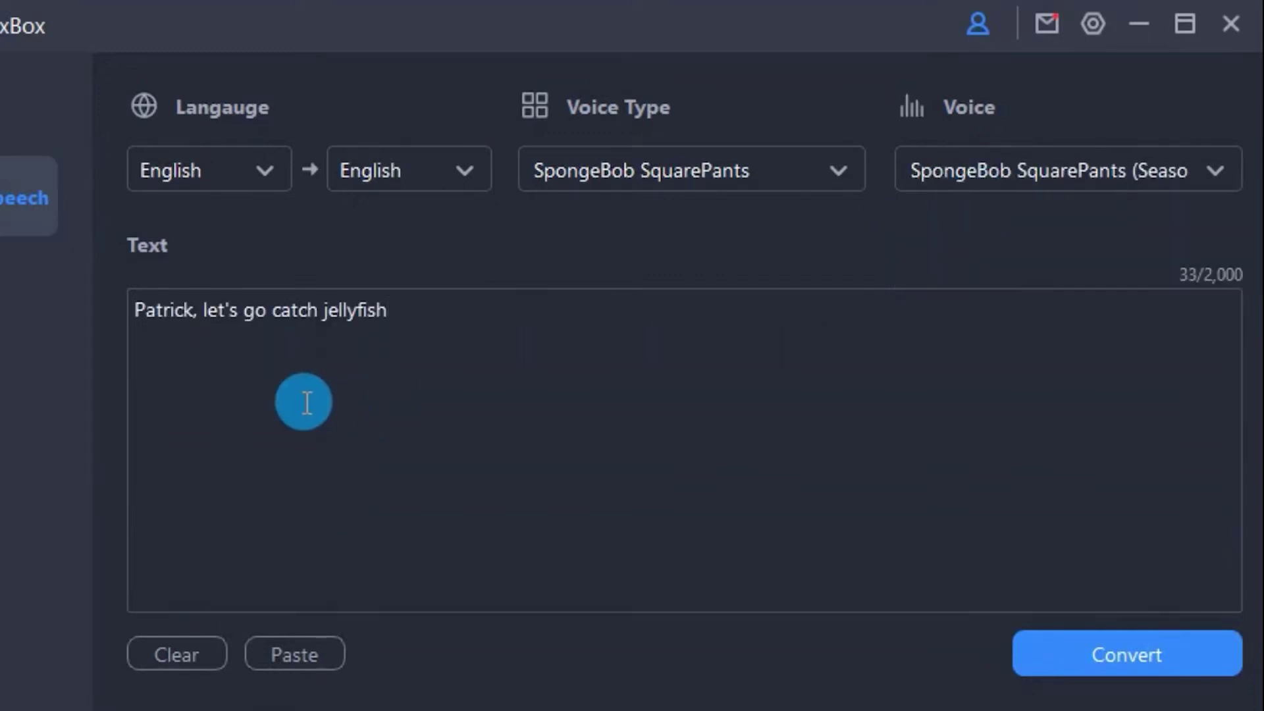
pyautogui.click(1117, 644)
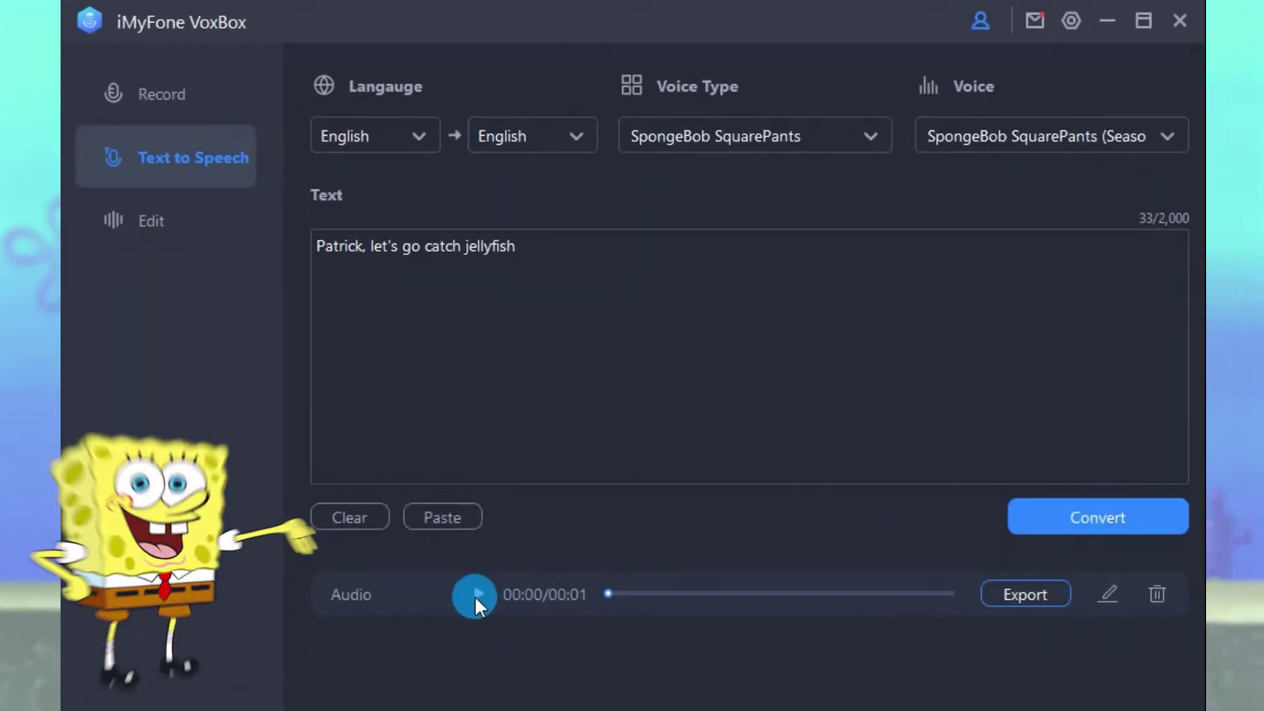
pyautogui.click(475, 596)
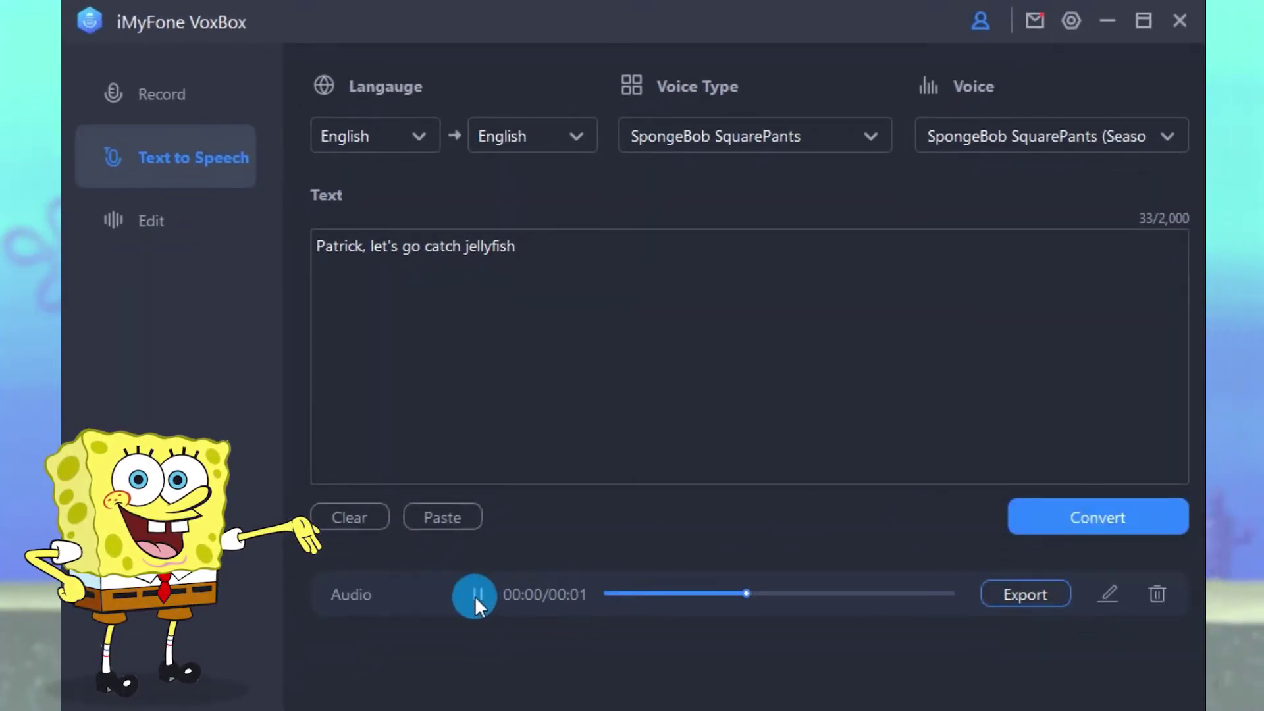
# - Switch to the Seasons 4–9A SpongeBob voice, generating and playing Audio1 and Audio2
pyautogui.click(1168, 137)
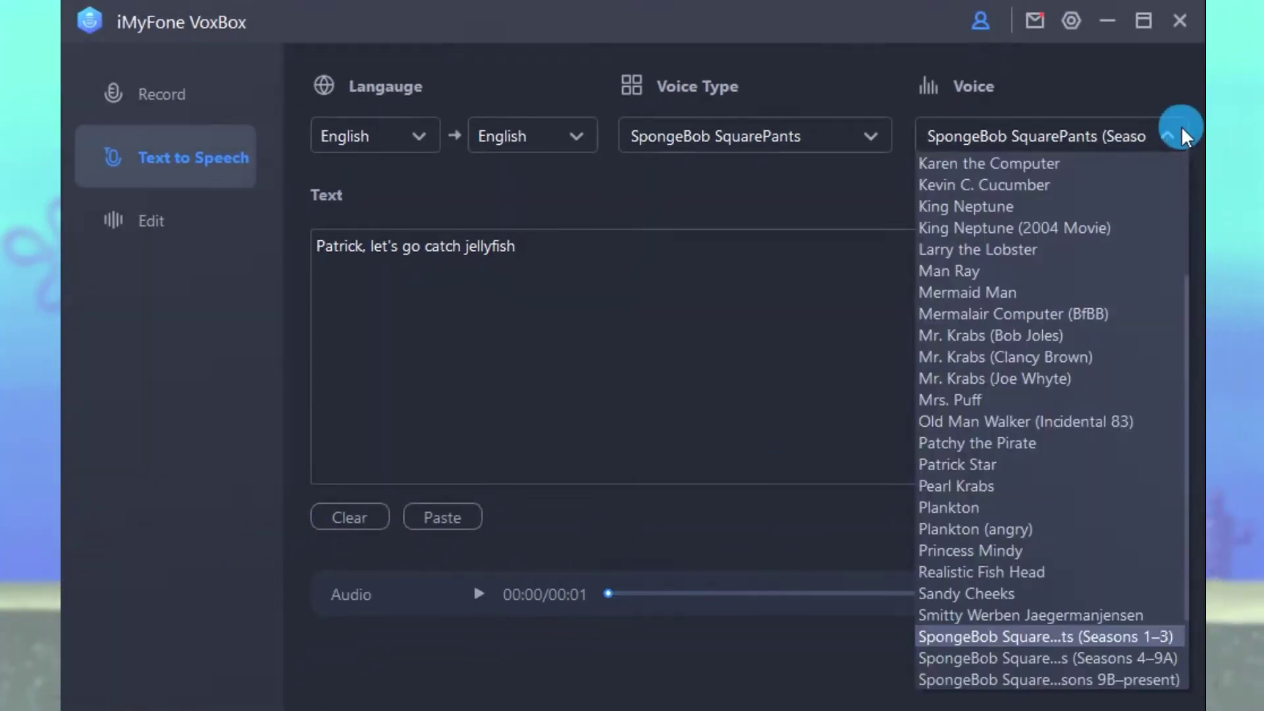
pyautogui.click(1131, 654)
pyautogui.click(1098, 517)
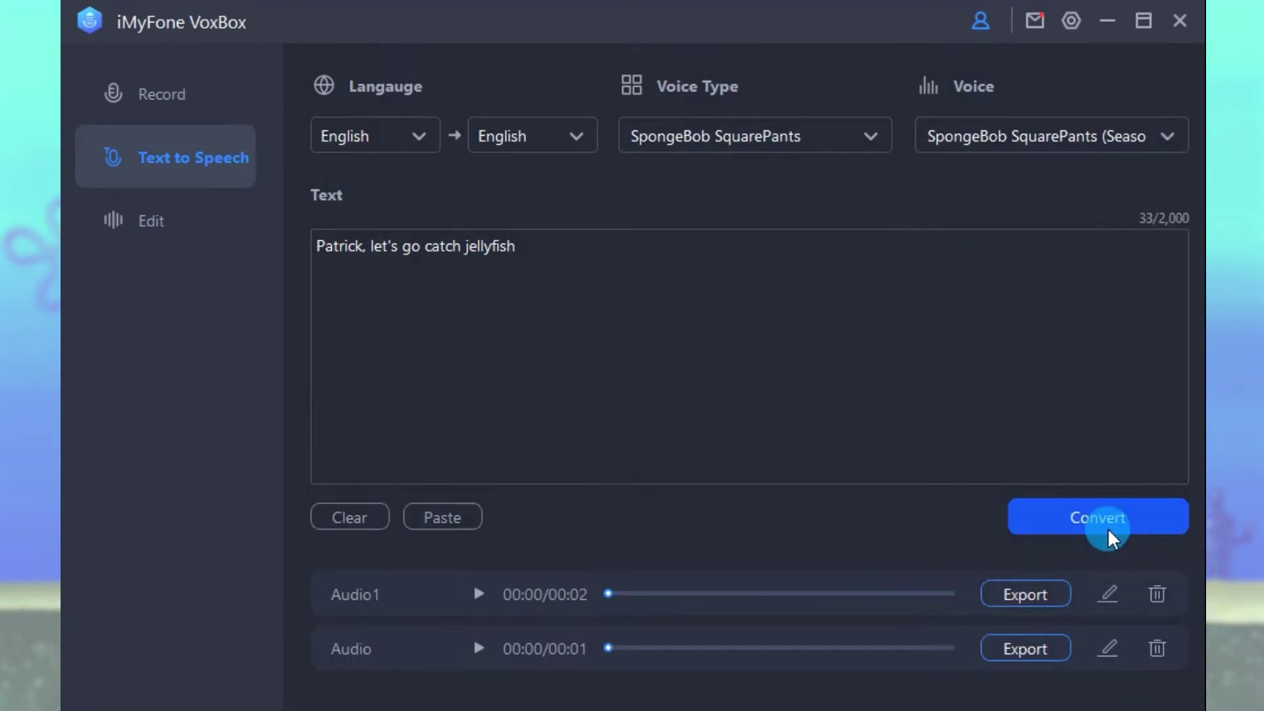
pyautogui.click(488, 593)
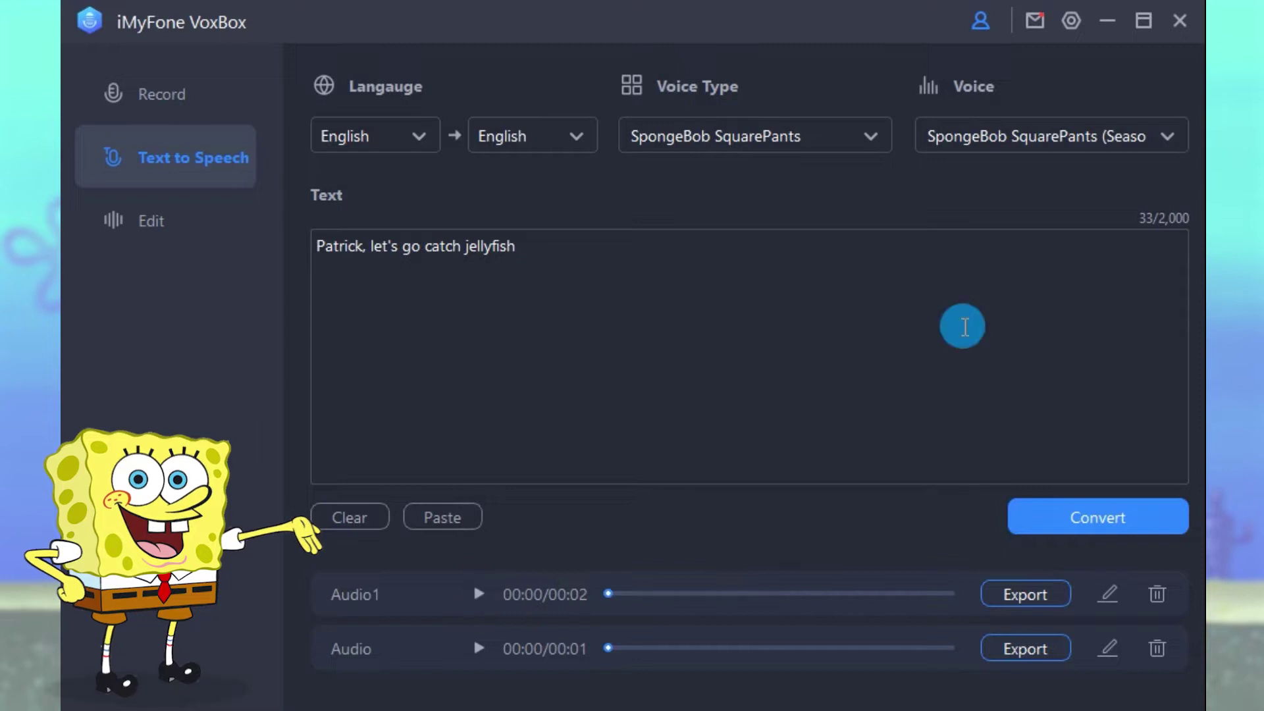
pyautogui.click(1171, 135)
pyautogui.click(1086, 654)
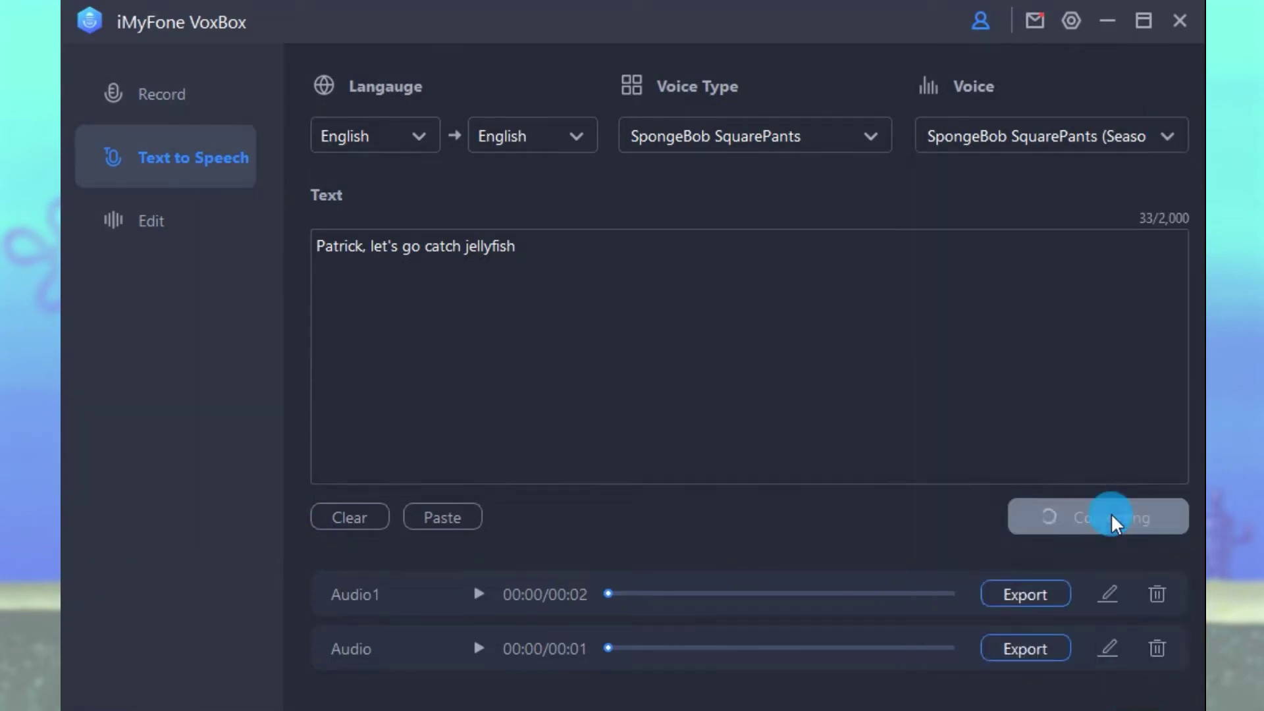
pyautogui.click(481, 594)
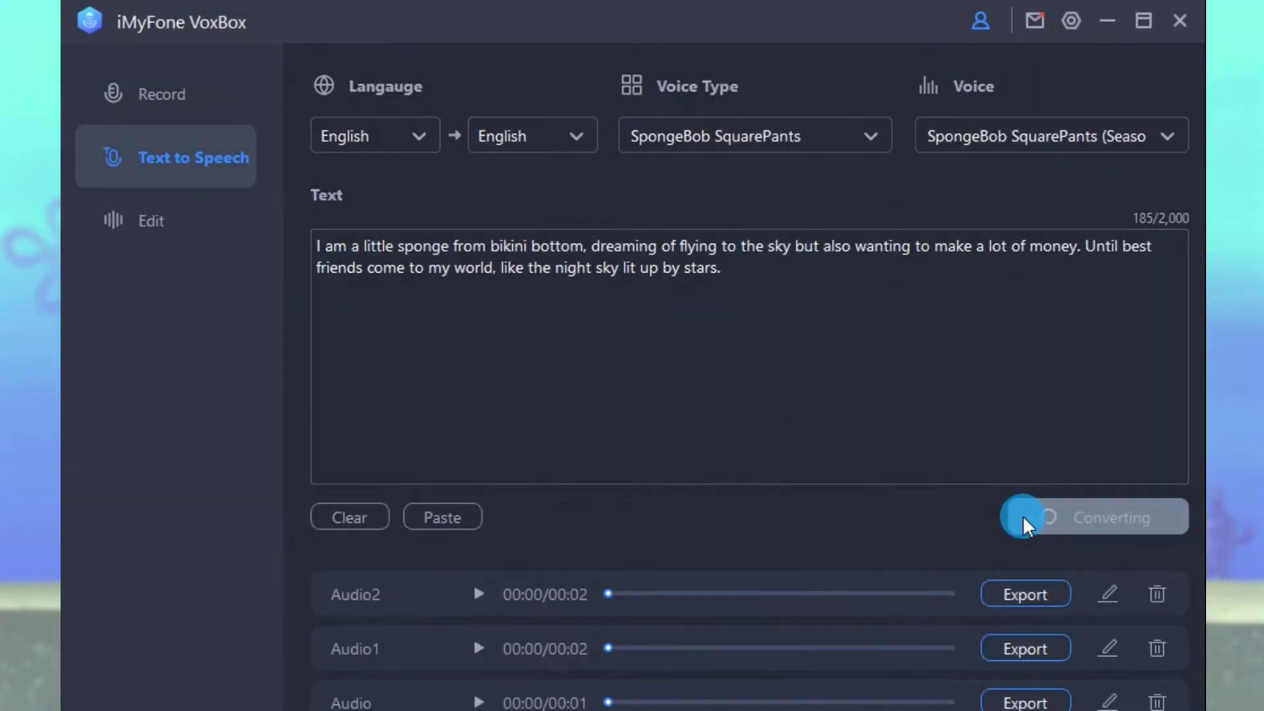
# - Export the 9-second Audio3 sponge-lyrics clip as a WAV file to Downloads
pyautogui.click(1012, 595)
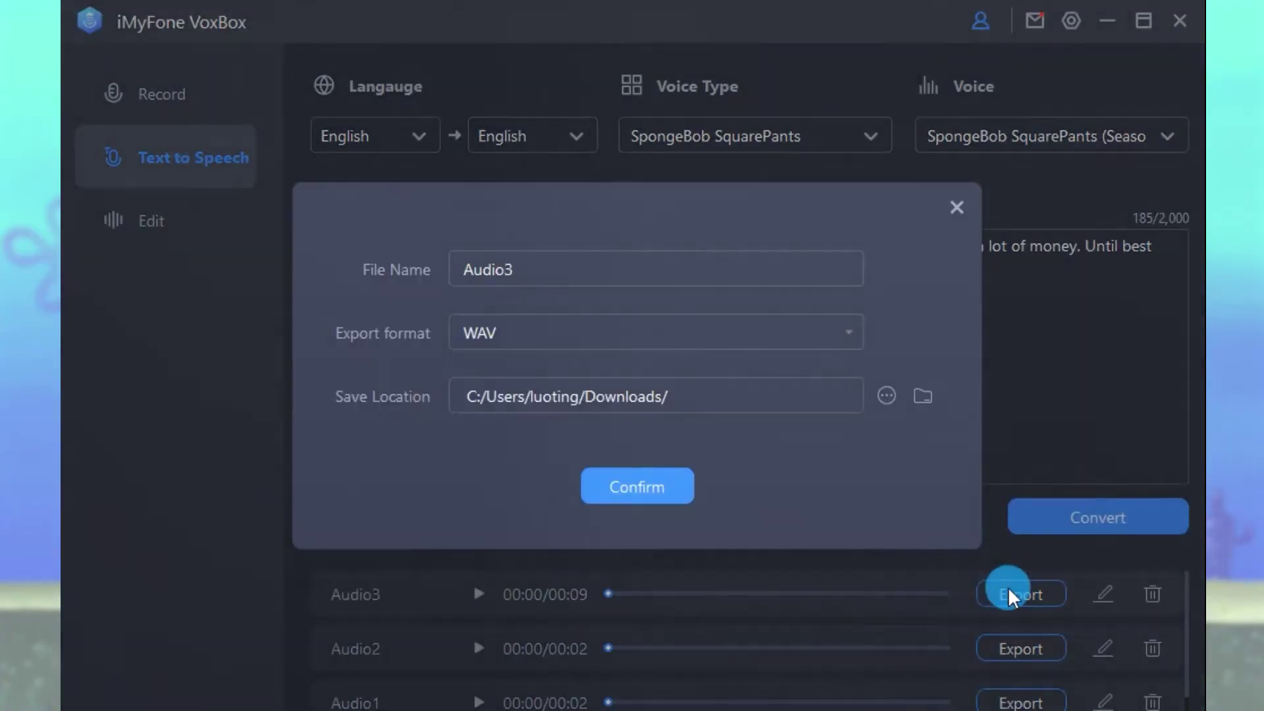
pyautogui.click(652, 484)
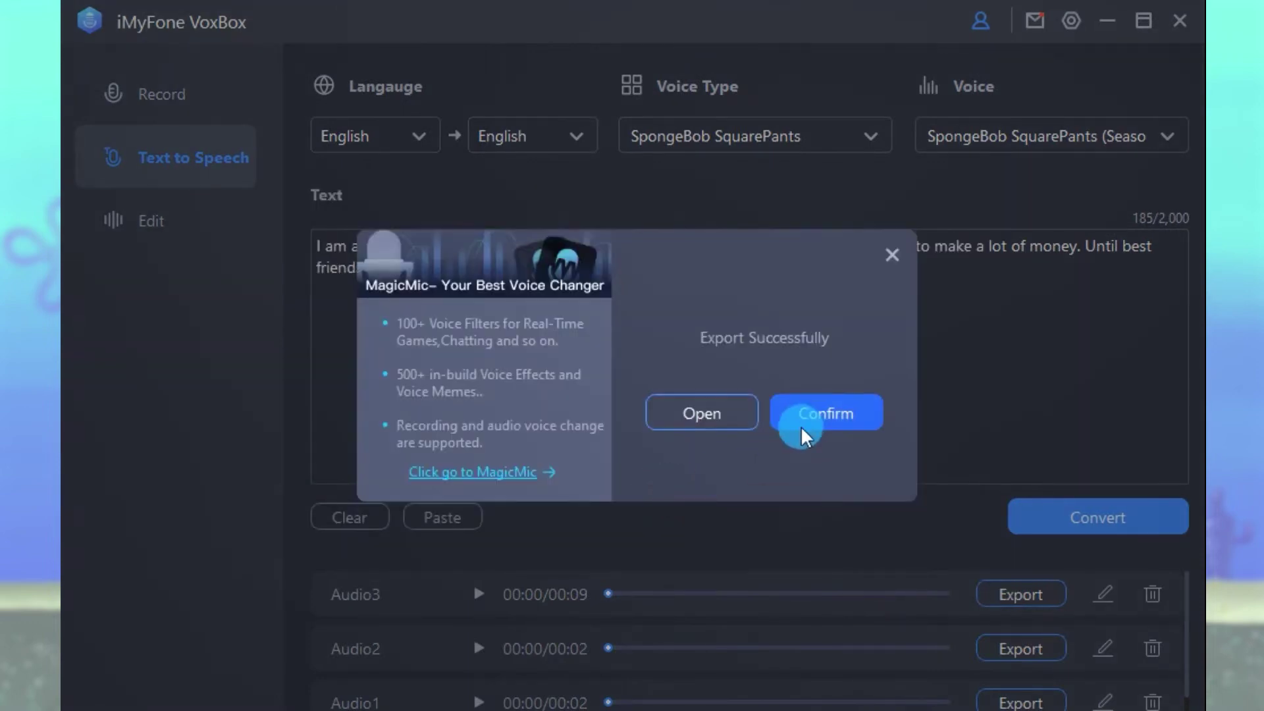
# - Dismiss the export success message to move on to vocalremover.org
pyautogui.click(826, 413)
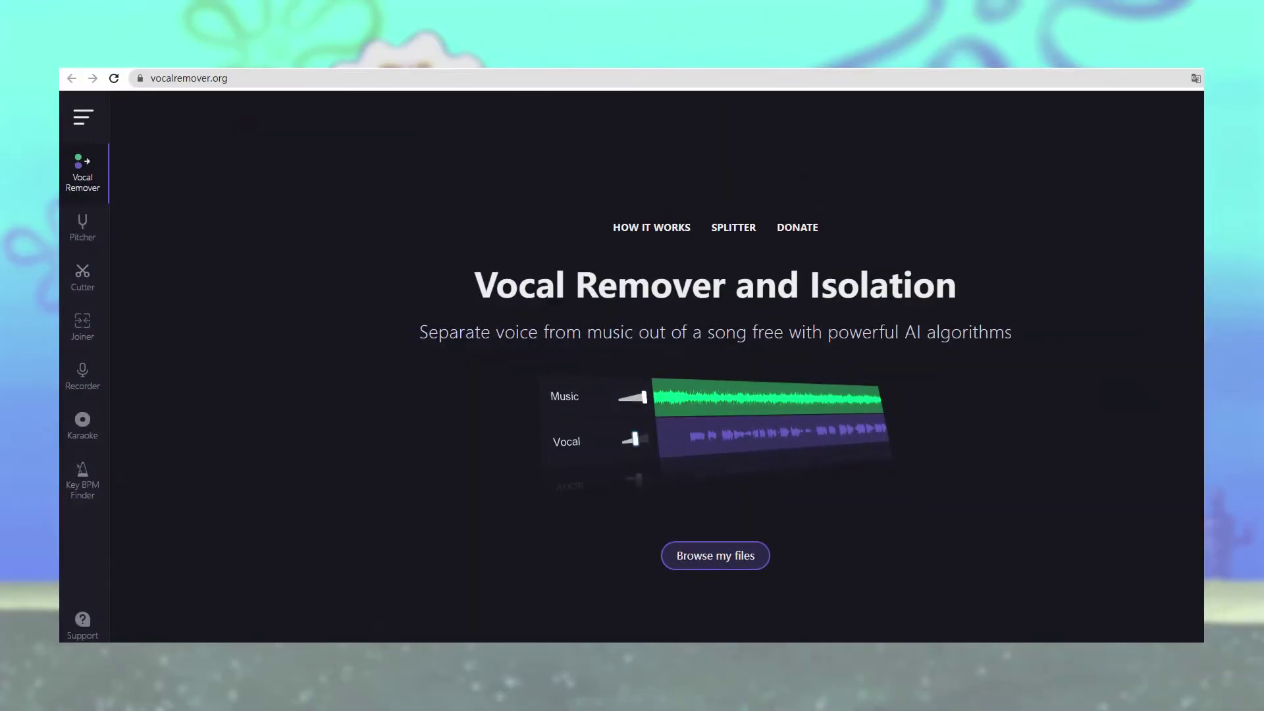